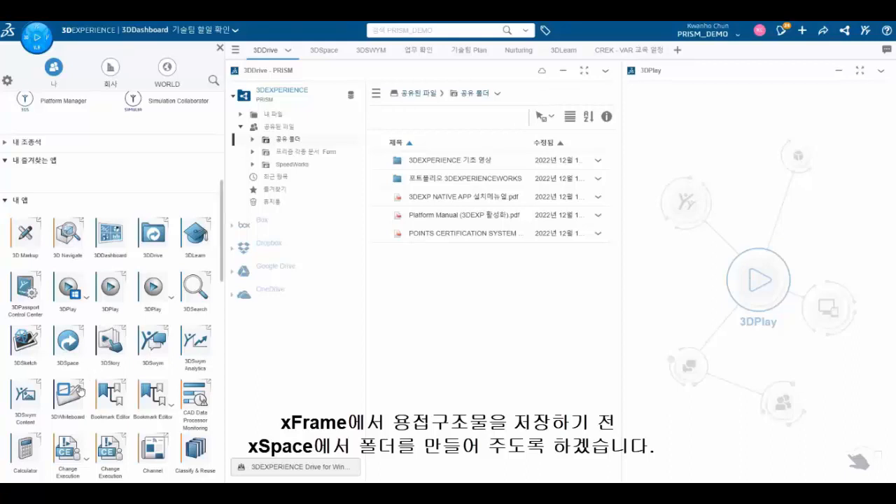
- Open 3DSpace and start creating a new collaborative space
{"action": "left_click", "coordinate": [65, 351]}
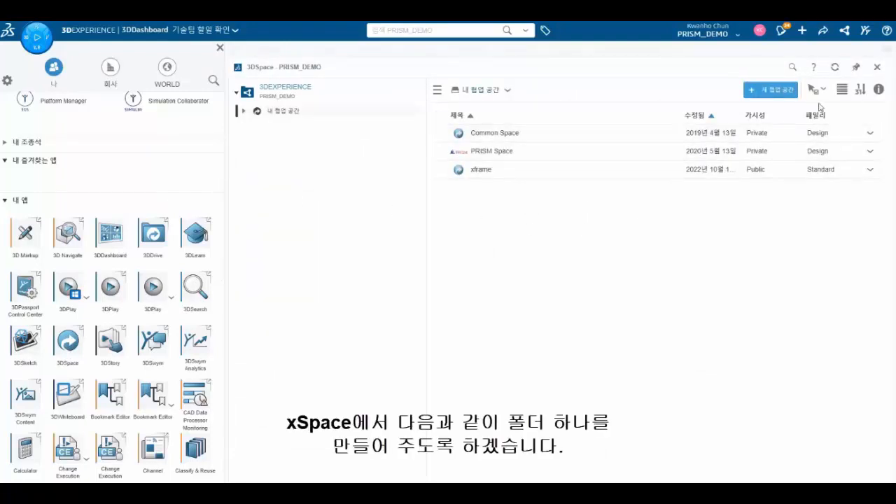
{"action": "left_click", "coordinate": [790, 92]}
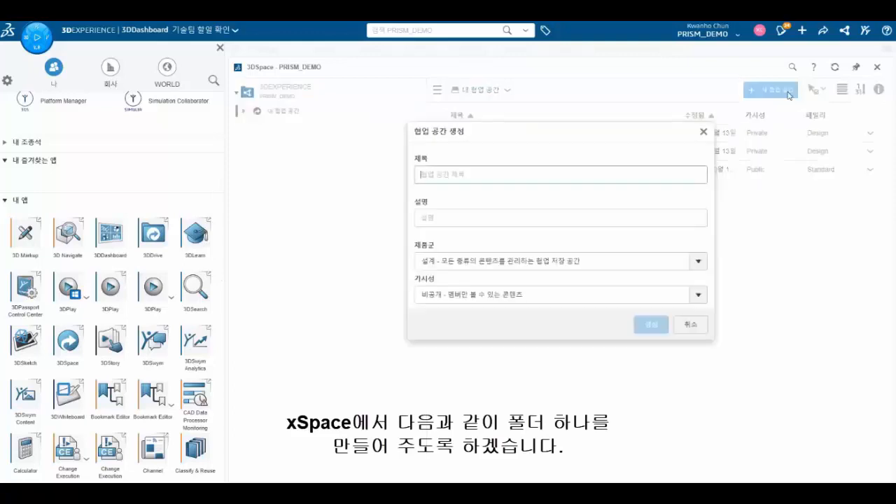
{"action": "left_click", "coordinate": [466, 176]}
{"action": "type", "text": "dy"}
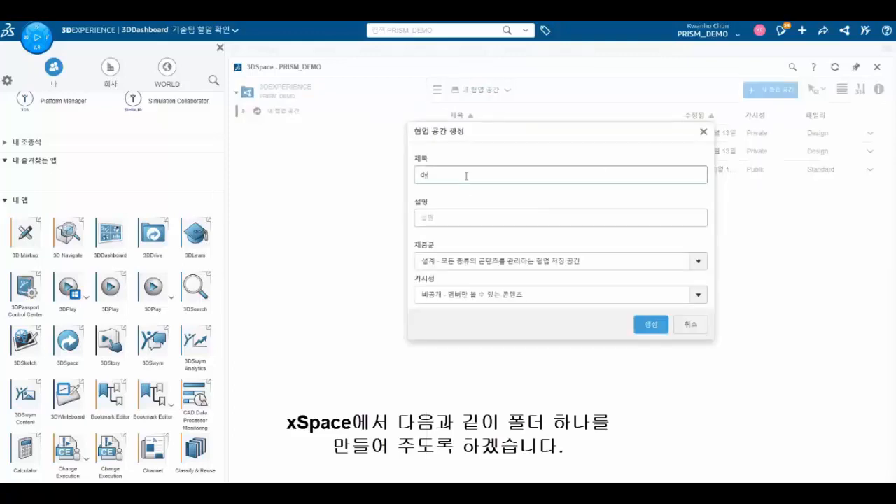
{"action": "type", "text": "dw"}
{"action": "key", "text": "BackSpace"}
{"action": "key", "text": "BackSpace"}
{"action": "key", "text": "BackSpace"}
{"action": "key", "text": "BackSpace"}
{"action": "type", "text": "용접고"}
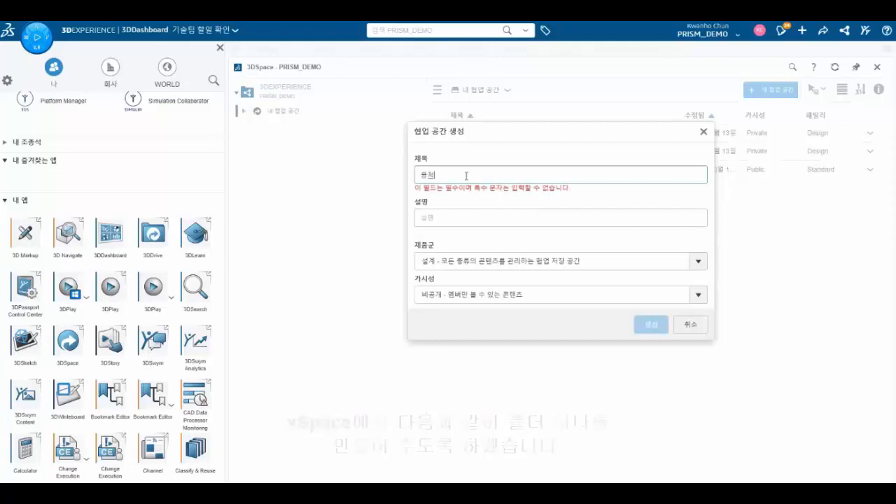
{"action": "left_click", "coordinate": [462, 226]}
- Title the new collaborative space "frame" and enter "용접구조물" as its description
{"action": "double_click", "coordinate": [468, 177]}
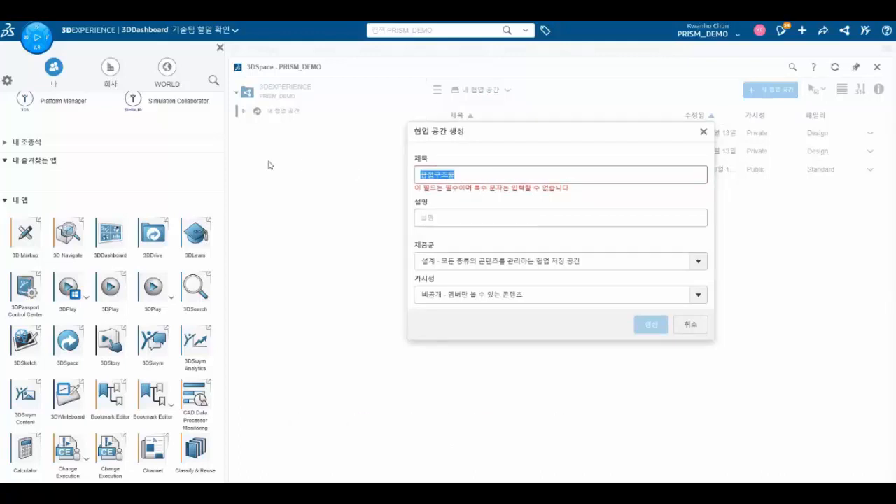
{"action": "key", "text": "BackSpace"}
{"action": "type", "text": "frame"}
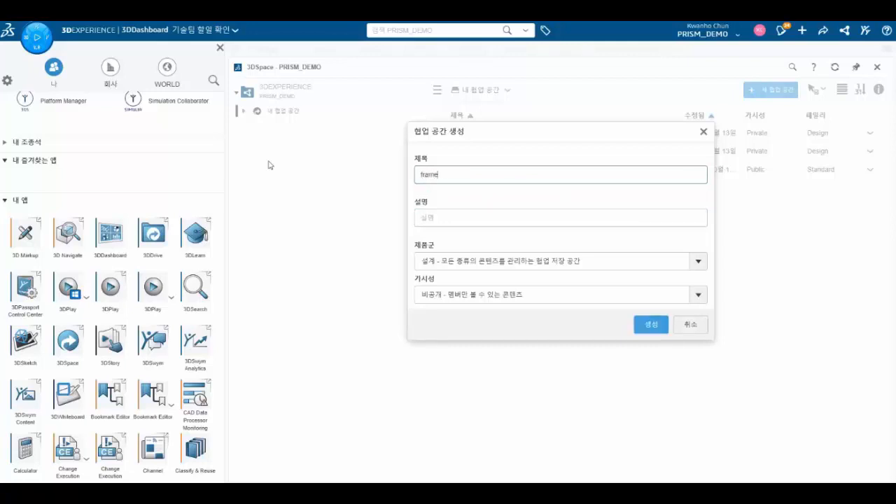
{"action": "left_click", "coordinate": [445, 217]}
{"action": "type", "text": "용"}
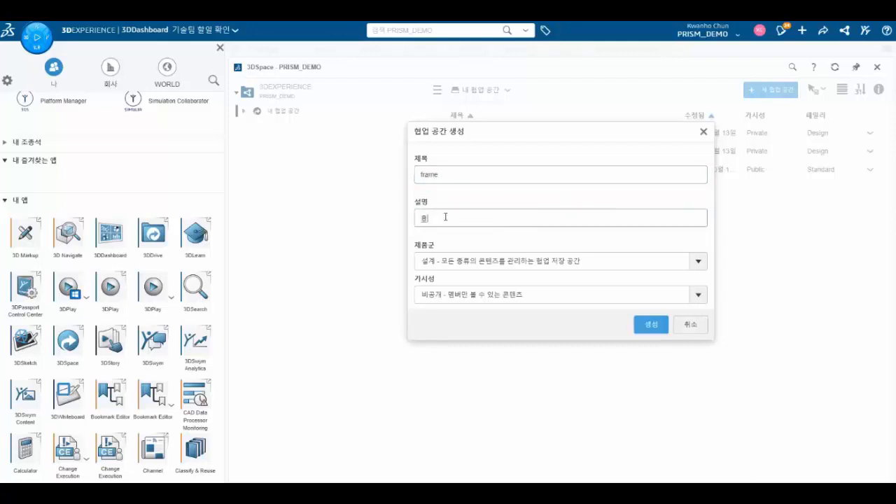
{"action": "type", "text": "접구조물"}
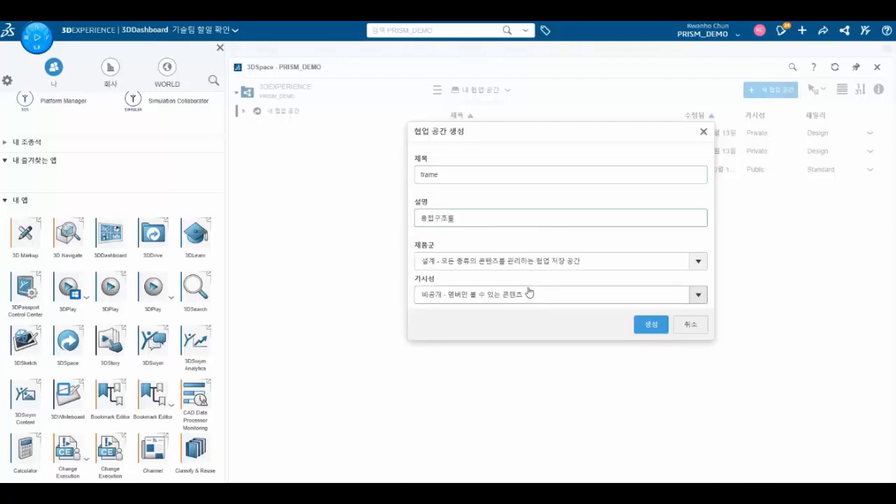
- Set the space's family to 표준 (standard) and its visibility to 공개 (public), and create it
{"action": "left_click", "coordinate": [536, 260]}
{"action": "left_click", "coordinate": [536, 298]}
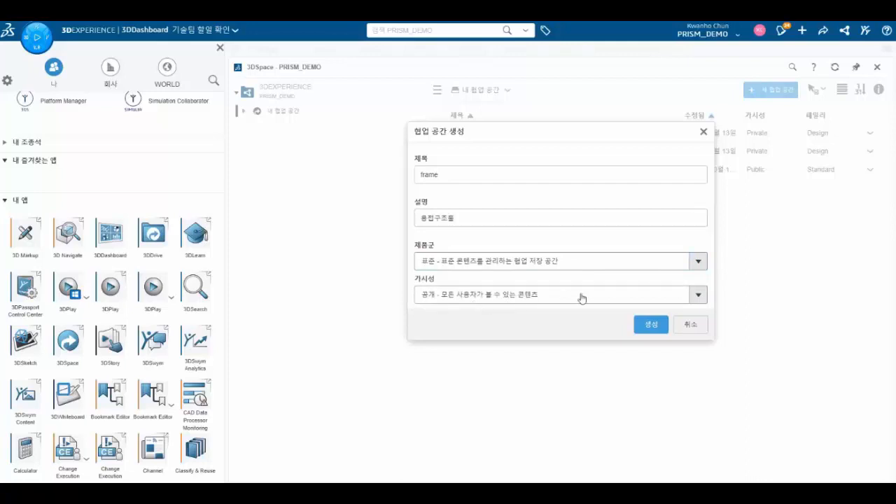
{"action": "left_click", "coordinate": [651, 326]}
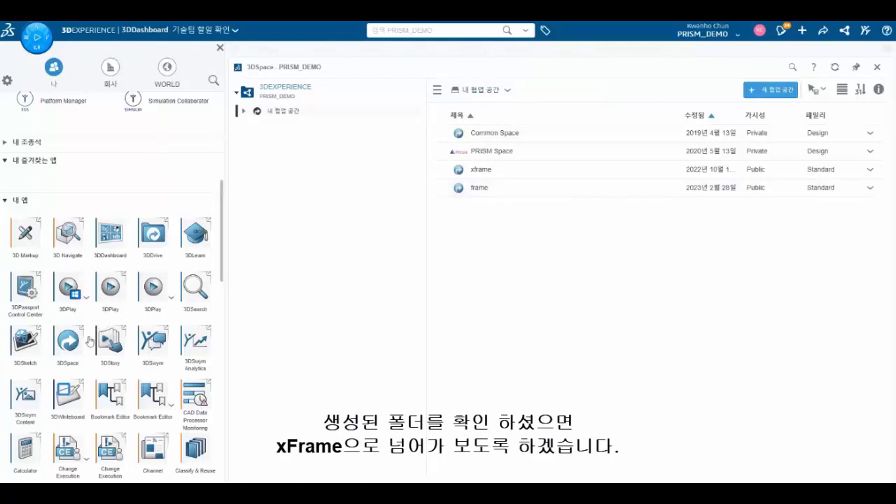
- Launch the xFrame app from the list of my apps
{"action": "scroll", "coordinate": [83, 347], "scroll_direction": "down", "scroll_amount": 4}
{"action": "scroll", "coordinate": [83, 347], "scroll_direction": "down", "scroll_amount": 10}
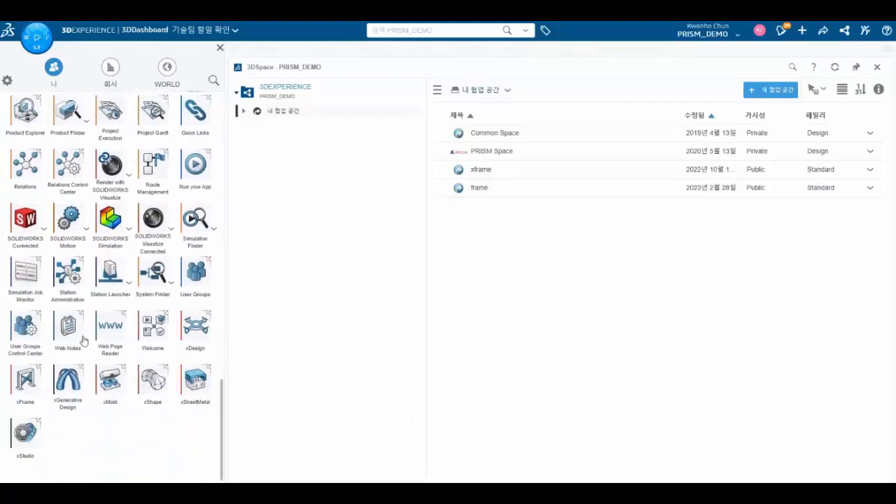
{"action": "left_click", "coordinate": [25, 389]}
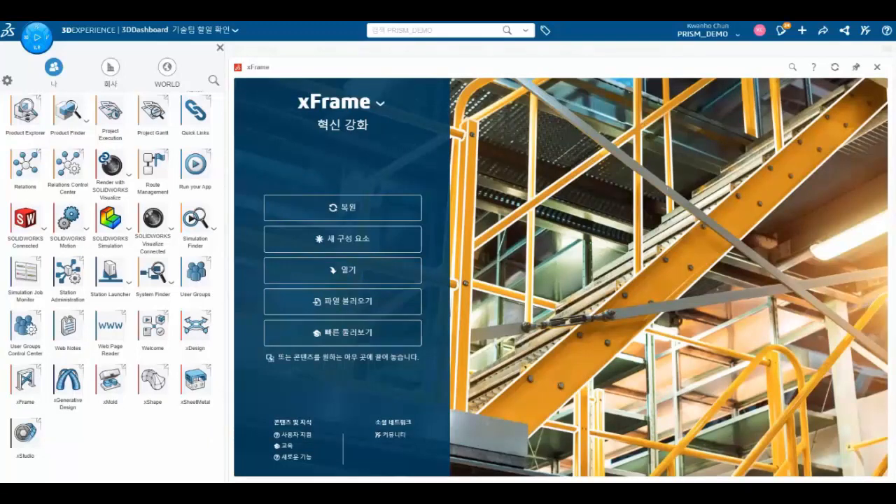
- Create a new component named "test" stored in the "frame" collaborative space
{"action": "left_click", "coordinate": [367, 241]}
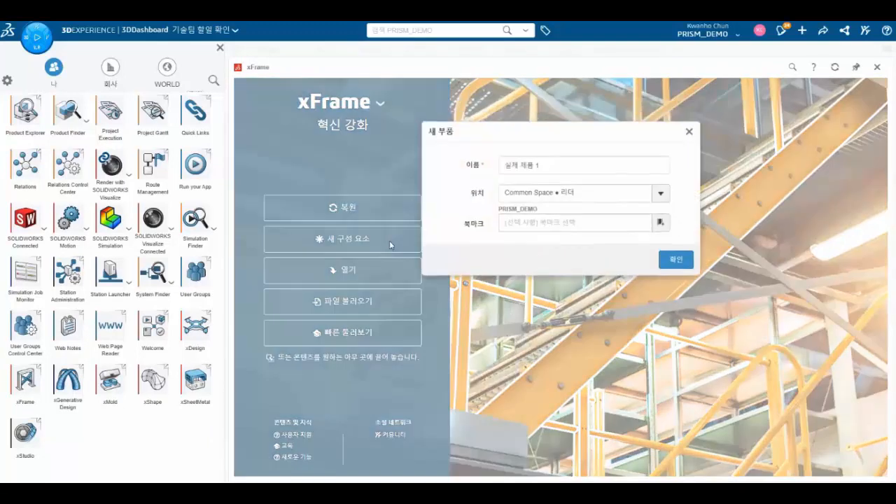
{"action": "left_click", "coordinate": [660, 193]}
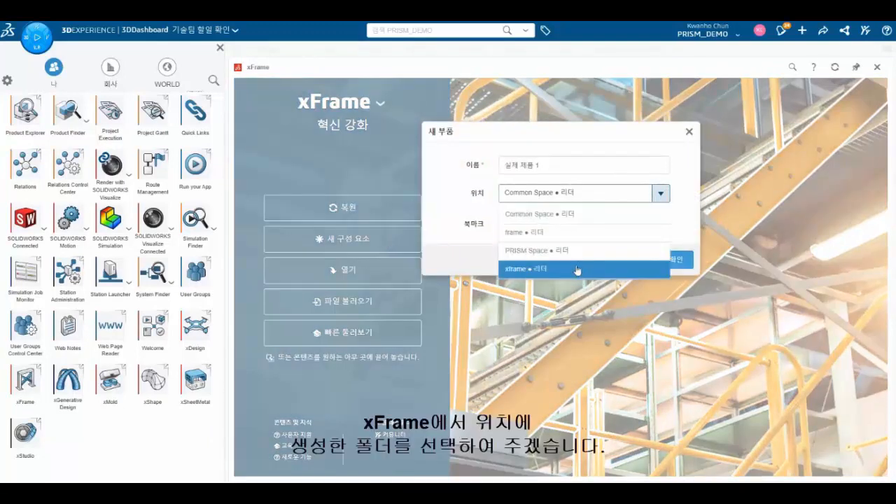
{"action": "left_click", "coordinate": [559, 238]}
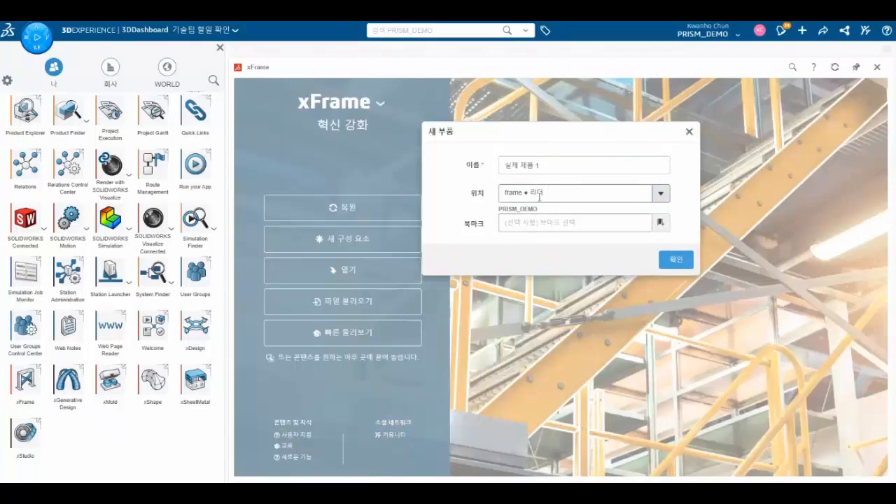
{"action": "triple_click", "coordinate": [543, 167]}
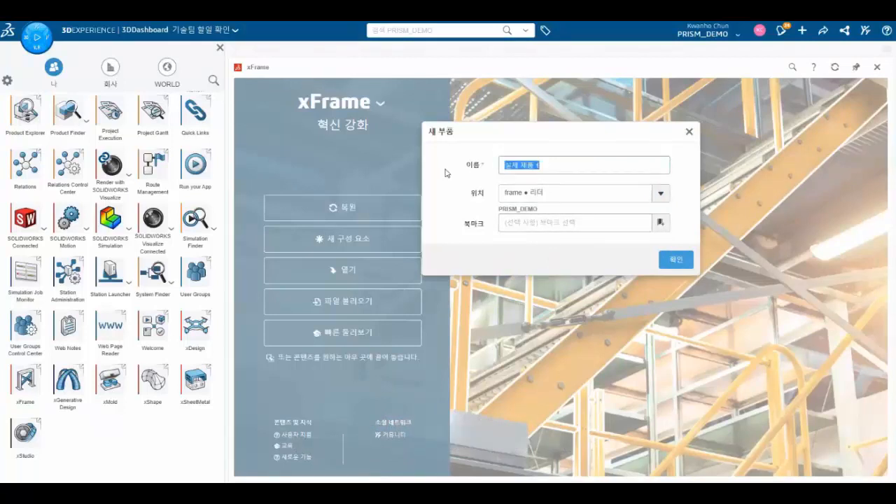
{"action": "type", "text": "ㅅㄷㄴㅅ"}
{"action": "left_click", "coordinate": [670, 258]}
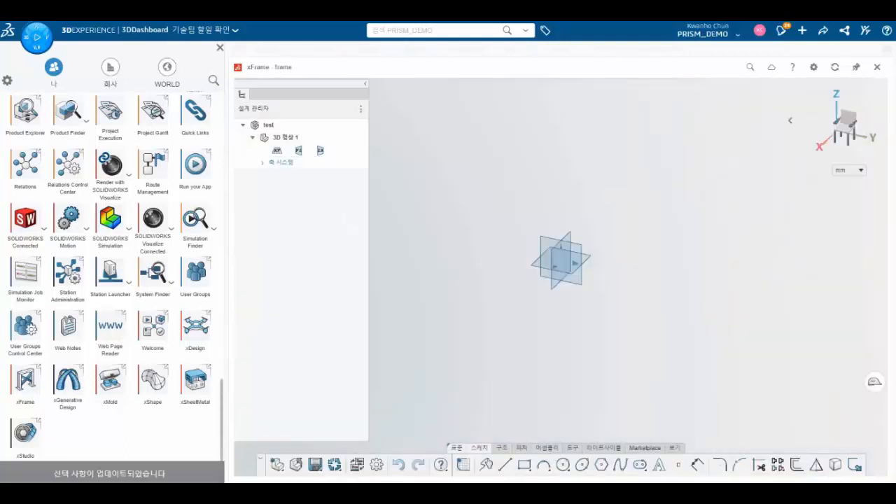
- Start a new sketch on the yz plane
{"action": "left_click", "coordinate": [548, 240]}
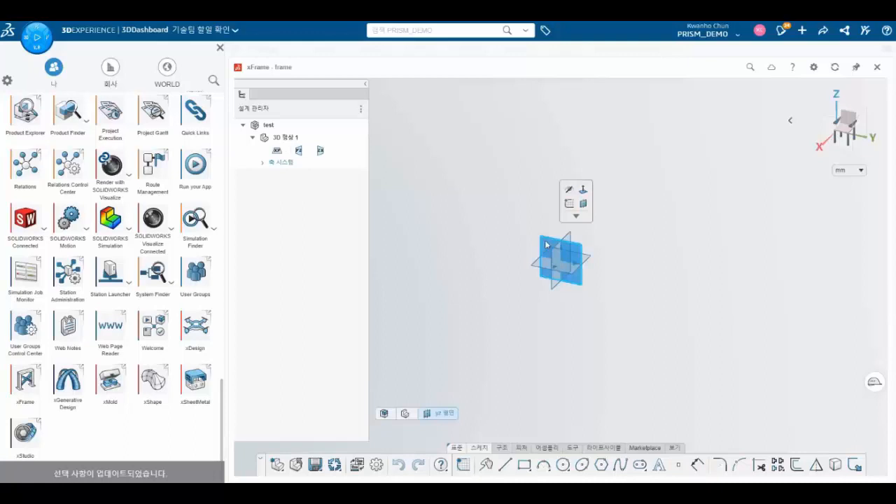
{"action": "left_click", "coordinate": [568, 204]}
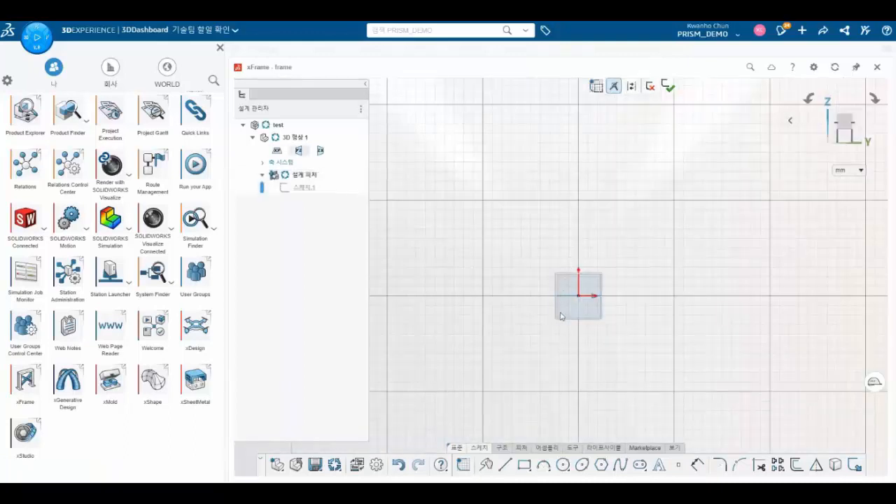
{"action": "scroll", "coordinate": [577, 317], "scroll_direction": "up", "scroll_amount": 6}
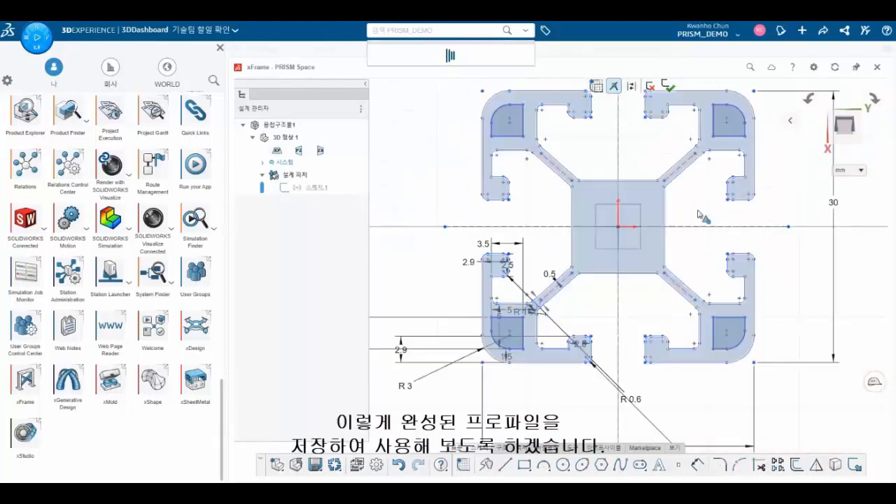
- Check over the finished 30 × 30 mm aluminium profile sketch and exit it
{"action": "scroll", "coordinate": [728, 210], "scroll_direction": "down", "scroll_amount": 4}
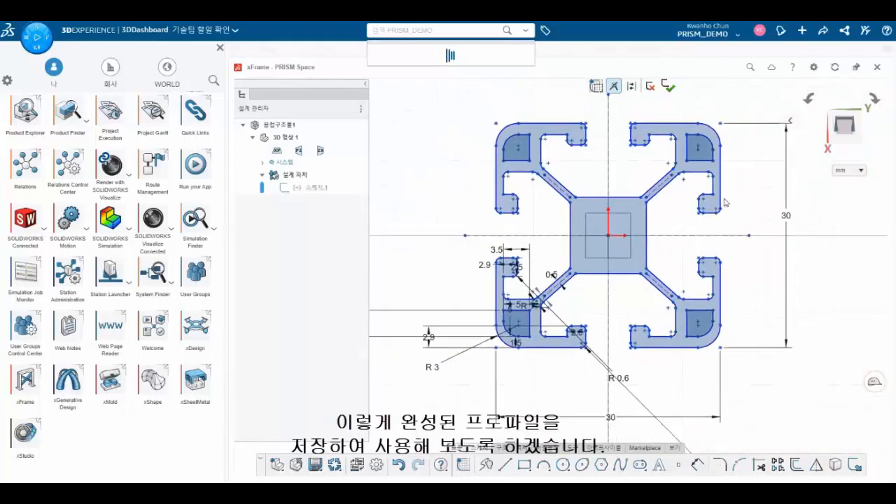
{"action": "scroll", "coordinate": [718, 237], "scroll_direction": "up", "scroll_amount": 2}
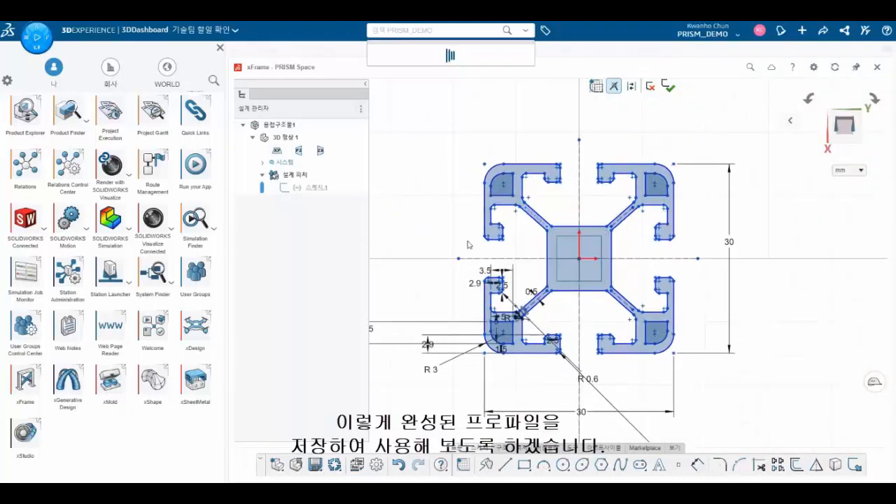
{"action": "scroll", "coordinate": [436, 289], "scroll_direction": "up", "scroll_amount": 2}
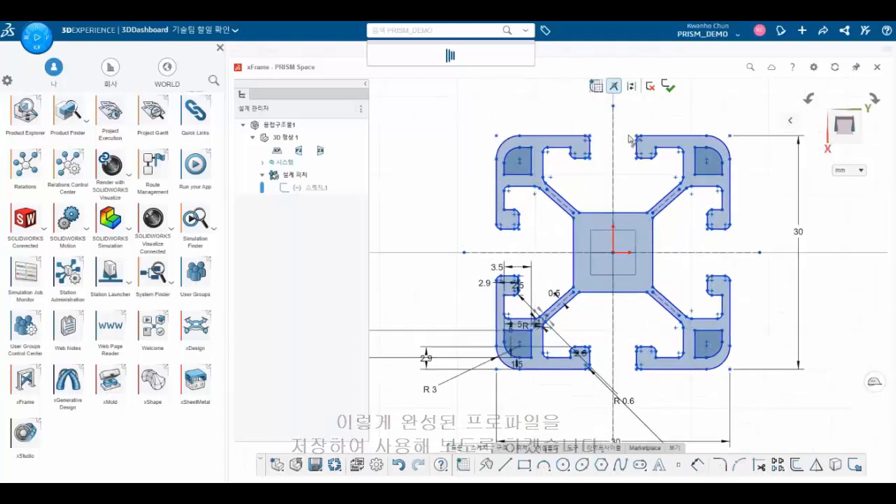
{"action": "left_click", "coordinate": [669, 86]}
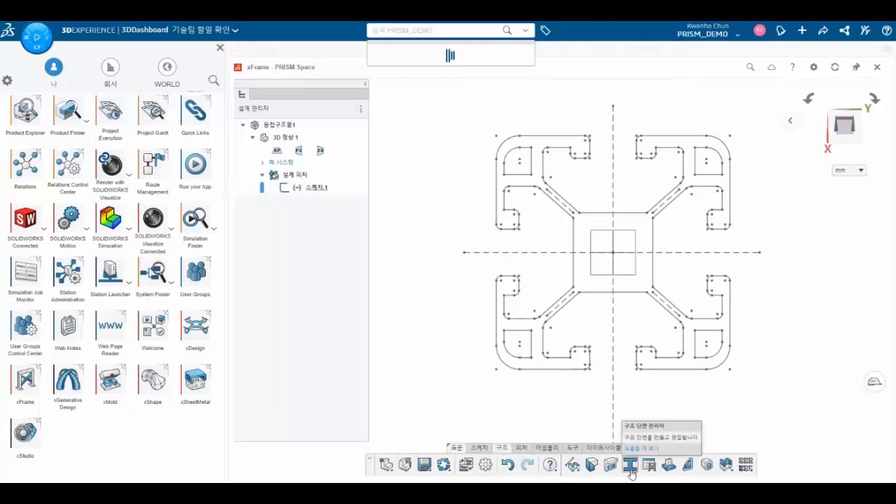
- Start a new section in the structure section manager under the existing standard 알루미늄 프로파일
{"action": "left_click", "coordinate": [630, 466]}
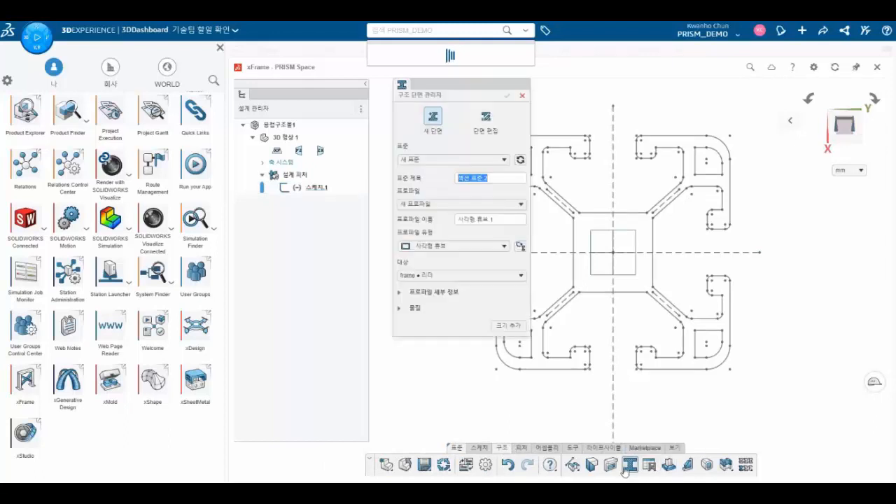
{"action": "left_click", "coordinate": [450, 161]}
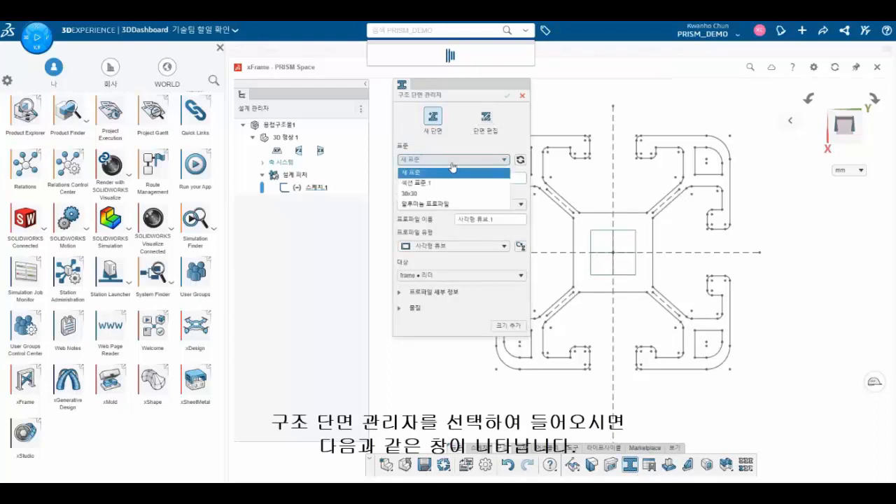
{"action": "left_click", "coordinate": [452, 165]}
{"action": "left_click", "coordinate": [504, 160]}
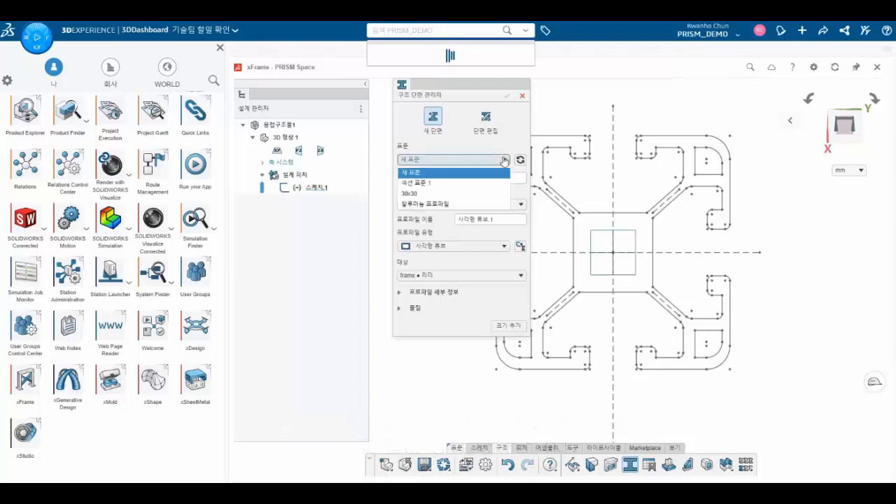
{"action": "left_click", "coordinate": [482, 204]}
{"action": "left_click", "coordinate": [481, 203]}
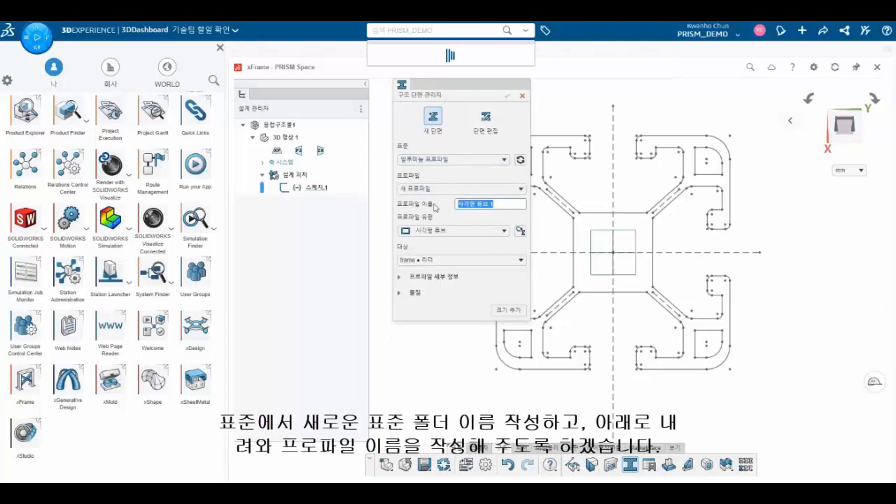
- Add a new profile to the standard and name it "test"
{"action": "left_click", "coordinate": [458, 188]}
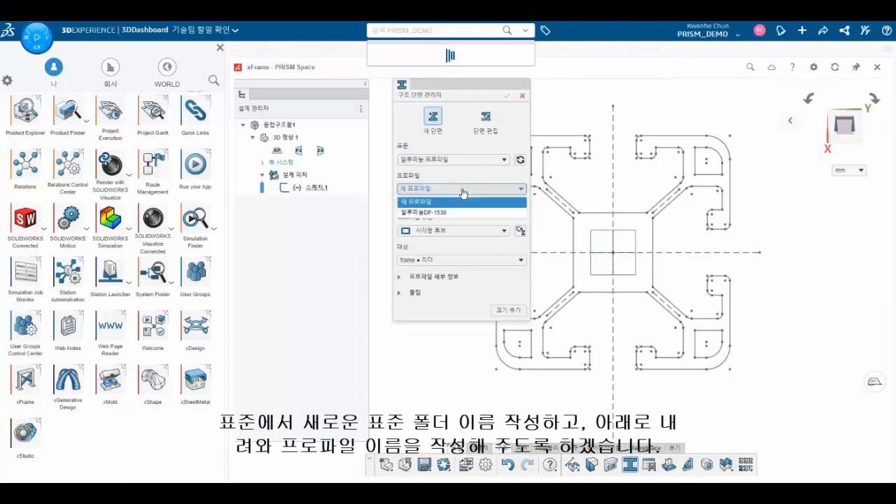
{"action": "left_click", "coordinate": [443, 201]}
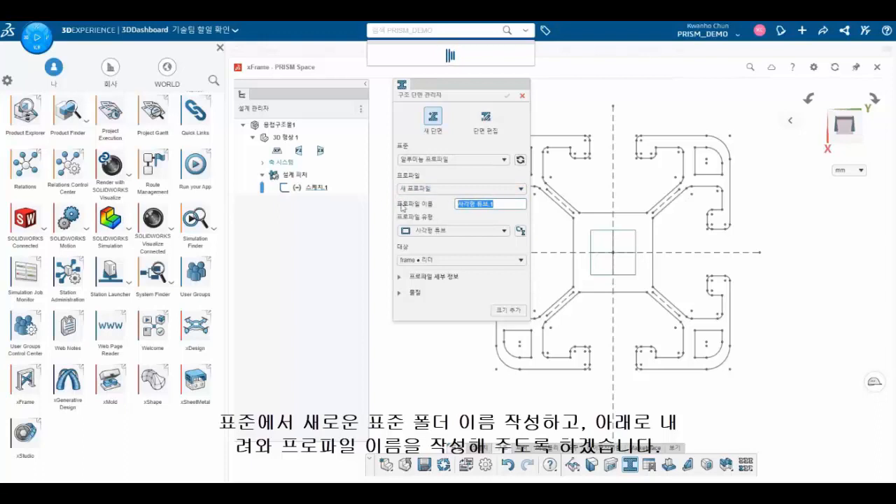
{"action": "type", "text": "test"}
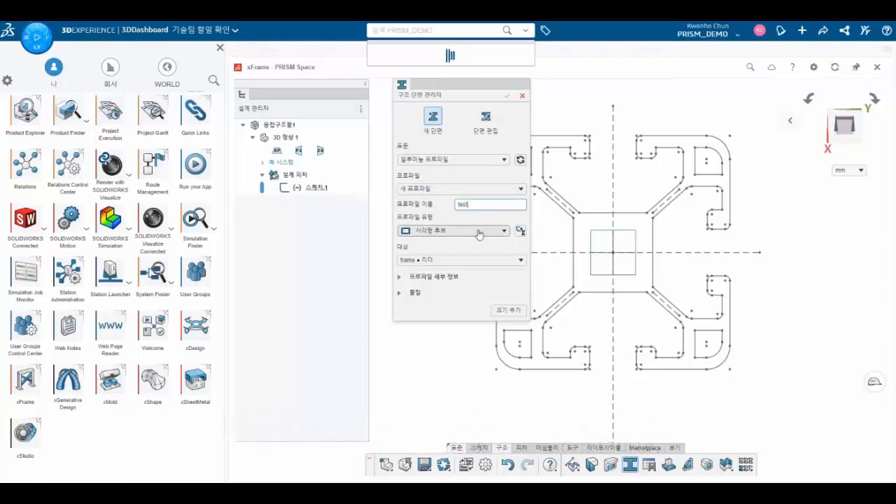
- Set the profile type to 사용자 정의 프로파일 (custom profile) and use the 스케치.1 sketch as its profile
{"action": "left_click", "coordinate": [479, 234]}
{"action": "left_click", "coordinate": [449, 343]}
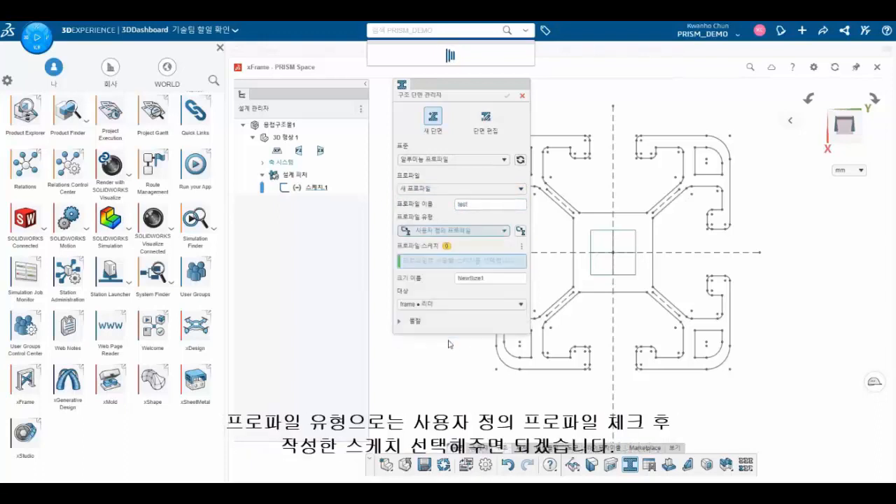
{"action": "left_click", "coordinate": [592, 241]}
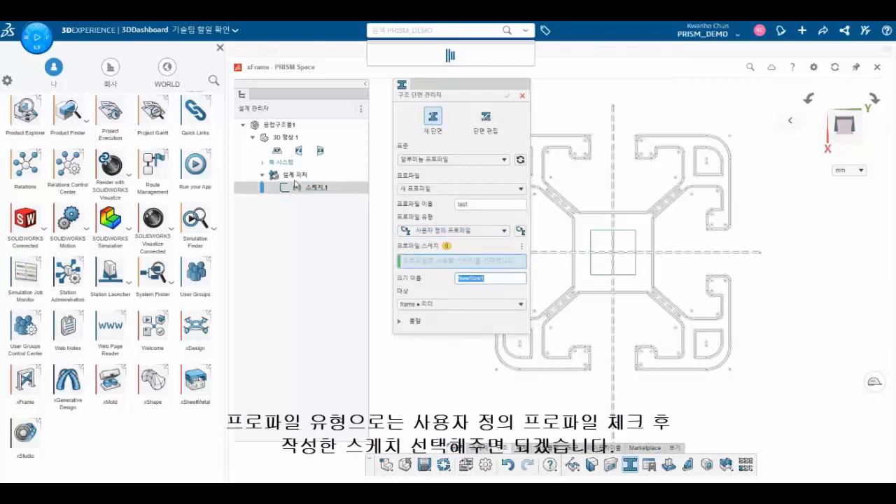
{"action": "scroll", "coordinate": [613, 275], "scroll_direction": "down", "scroll_amount": 3}
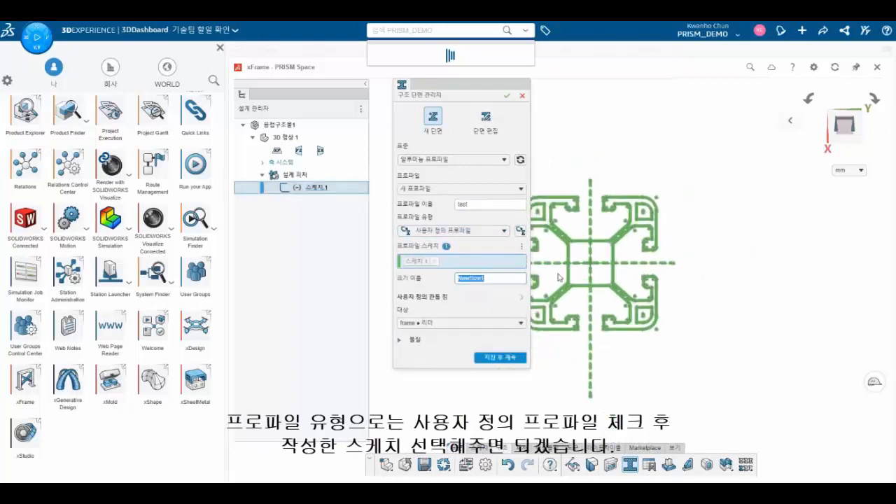
{"action": "scroll", "coordinate": [547, 278], "scroll_direction": "up", "scroll_amount": 5}
{"action": "scroll", "coordinate": [545, 278], "scroll_direction": "up", "scroll_amount": 3}
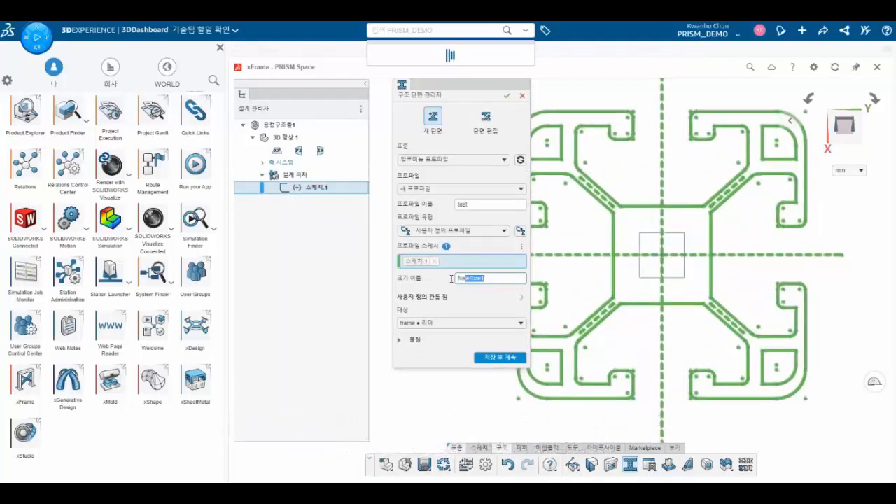
- Name the profile size "30x30", save the profile to the frame space and close the structure section manager
{"action": "type", "text": "30x30"}
{"action": "left_click", "coordinate": [442, 324]}
{"action": "left_click", "coordinate": [434, 336]}
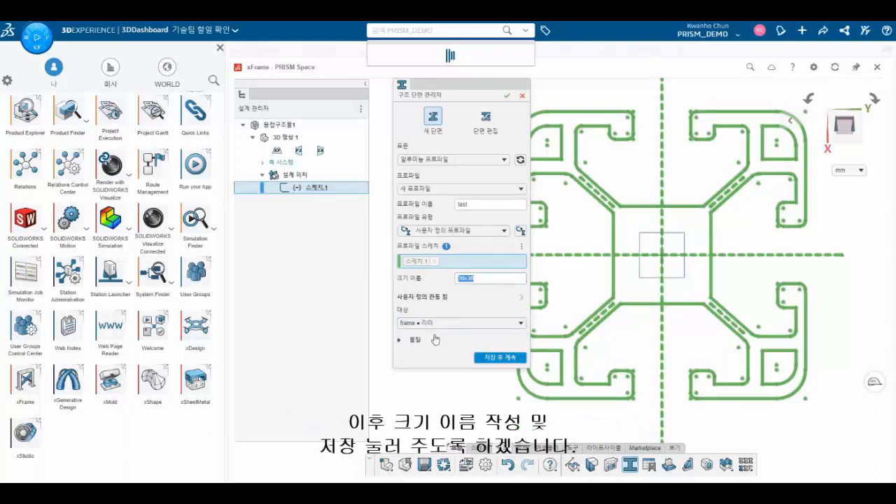
{"action": "left_click", "coordinate": [399, 339]}
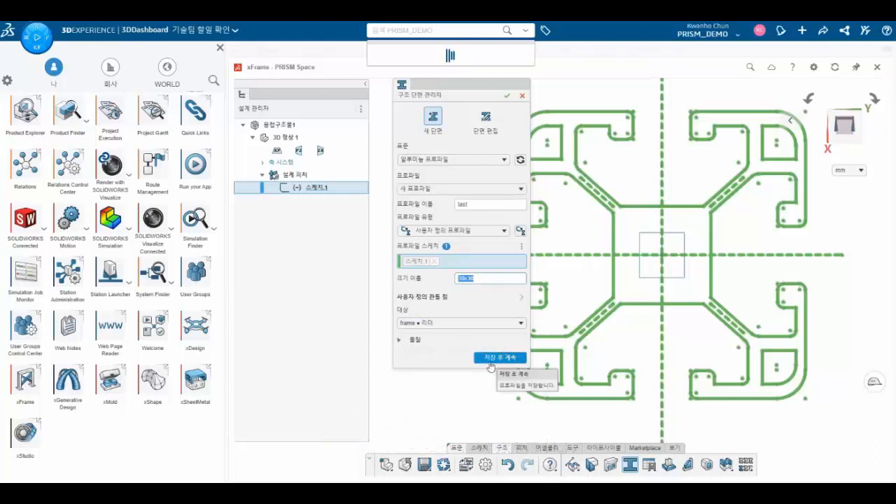
{"action": "left_click", "coordinate": [490, 358]}
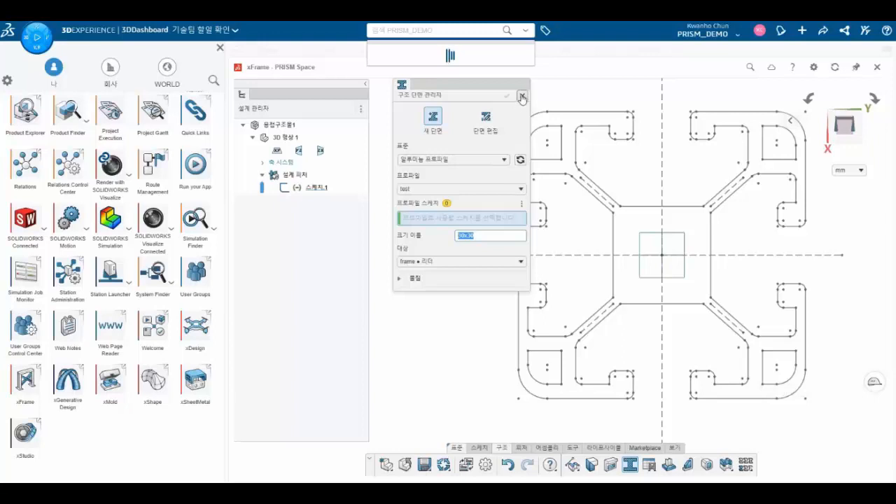
{"action": "left_click", "coordinate": [521, 96]}
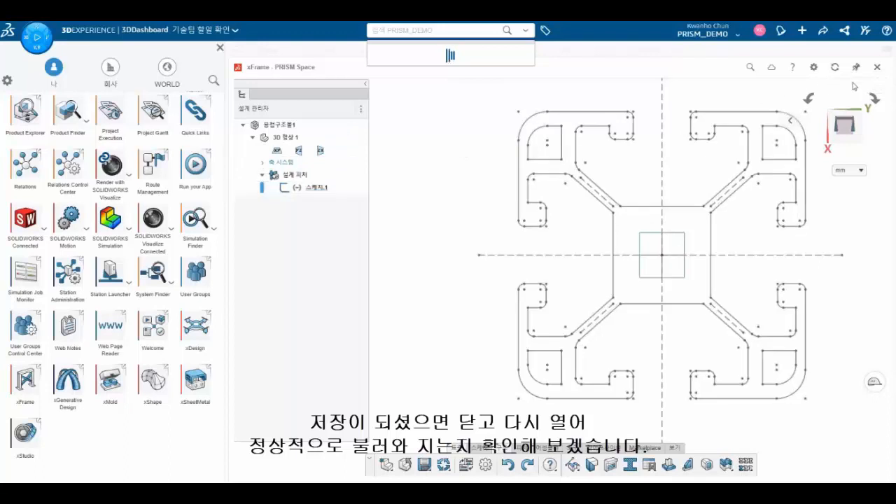
- Close and relaunch xFrame, and create a new component located in the frame collaborative space
{"action": "left_click", "coordinate": [876, 67]}
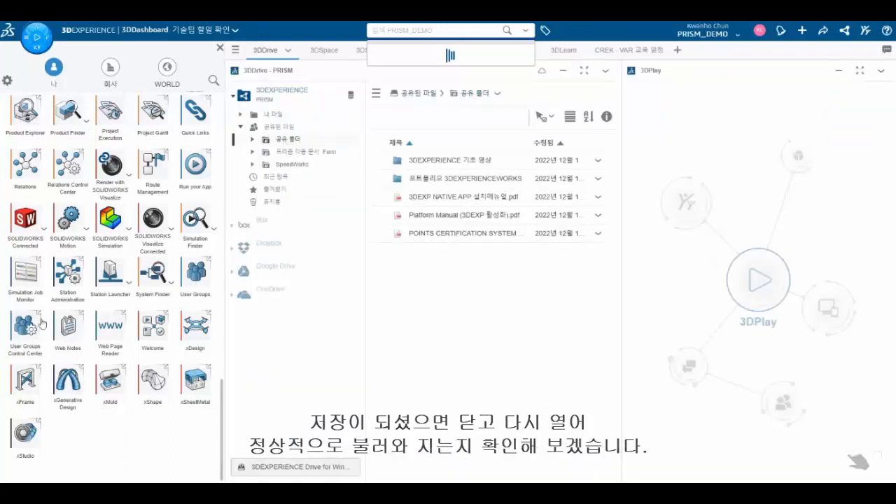
{"action": "left_click", "coordinate": [24, 386]}
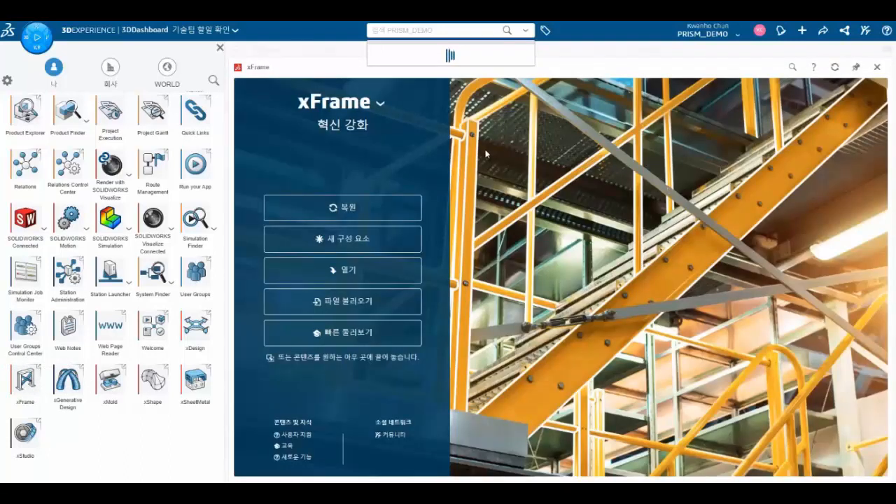
{"action": "left_click", "coordinate": [361, 251]}
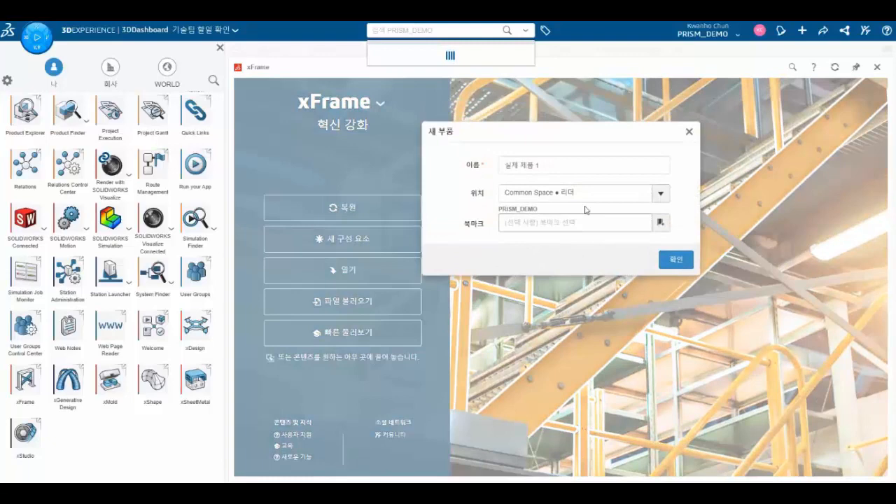
{"action": "left_click", "coordinate": [658, 194]}
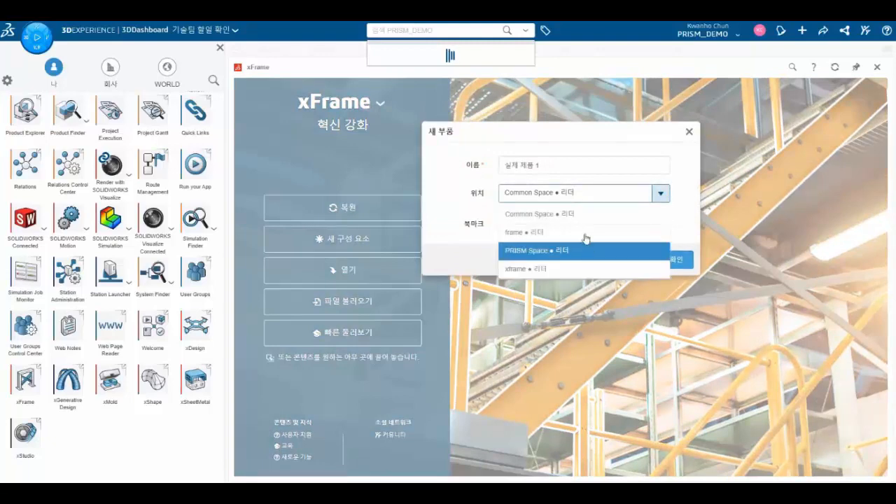
{"action": "left_click", "coordinate": [580, 215]}
{"action": "left_click", "coordinate": [660, 194]}
{"action": "left_click", "coordinate": [595, 232]}
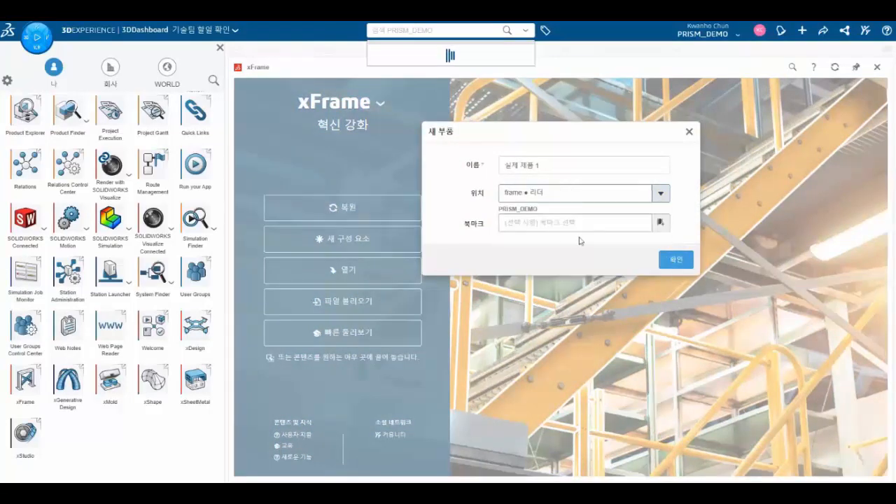
{"action": "left_click", "coordinate": [680, 266]}
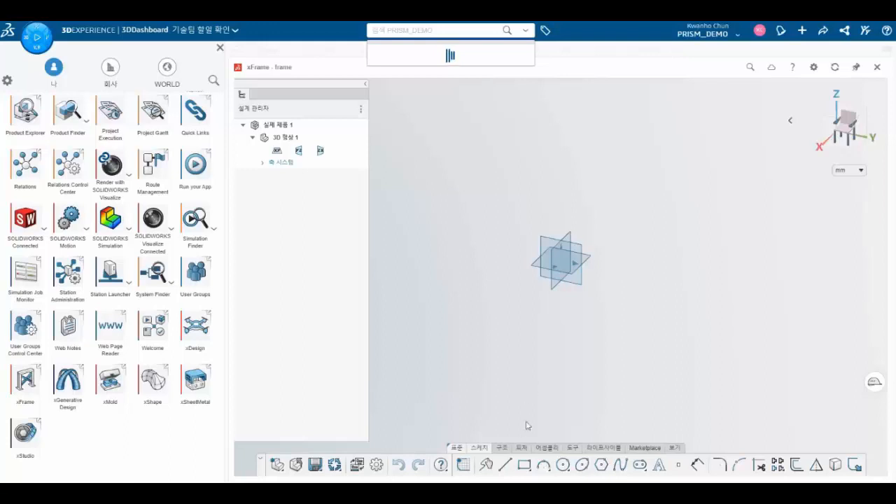
- Sketch a single vertical line upward from the origin on the YZ plane and exit the sketch
{"action": "left_click", "coordinate": [501, 451]}
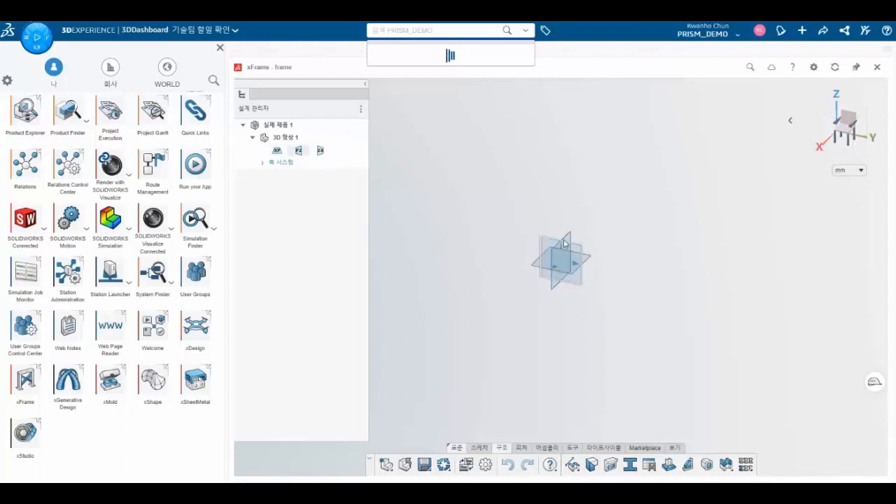
{"action": "left_click", "coordinate": [573, 274]}
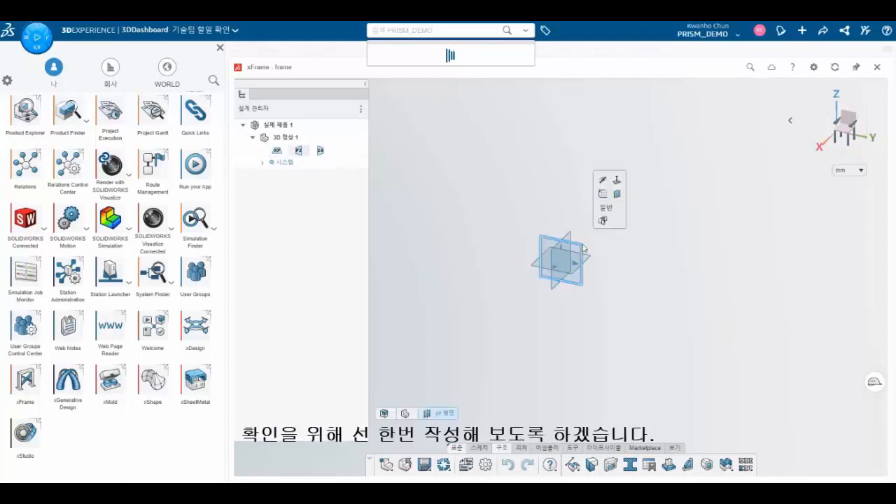
{"action": "left_click", "coordinate": [613, 196]}
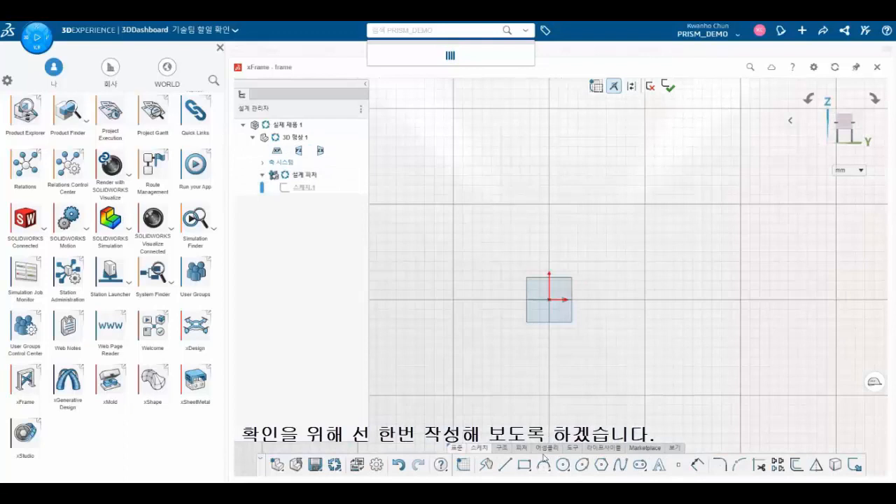
{"action": "left_click", "coordinate": [504, 464]}
{"action": "left_click", "coordinate": [548, 299]}
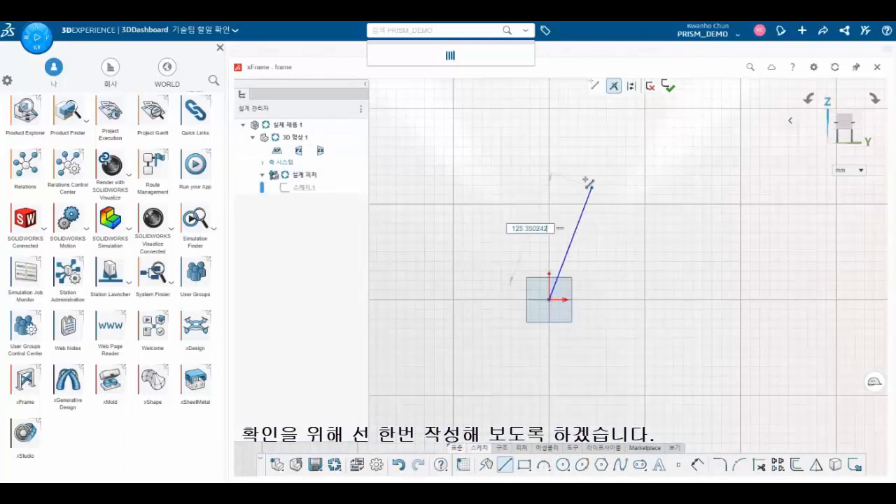
{"action": "left_click", "coordinate": [549, 129]}
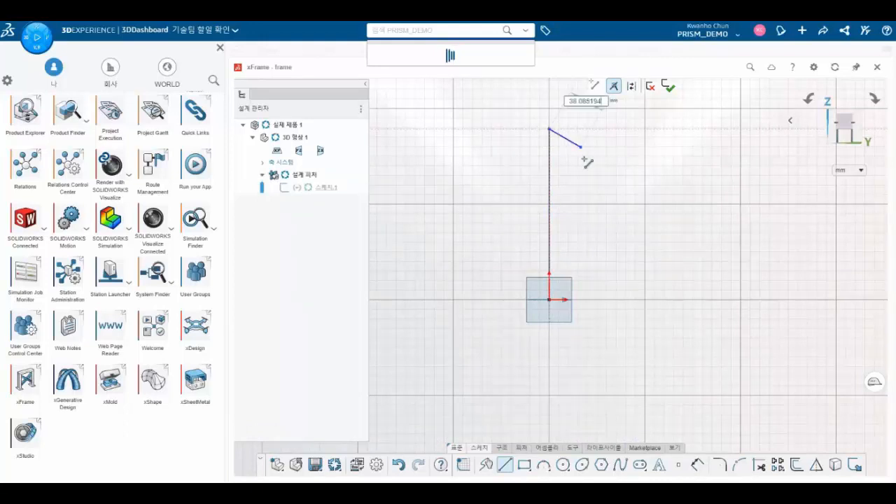
{"action": "key", "text": "Escape"}
{"action": "left_click", "coordinate": [669, 86]}
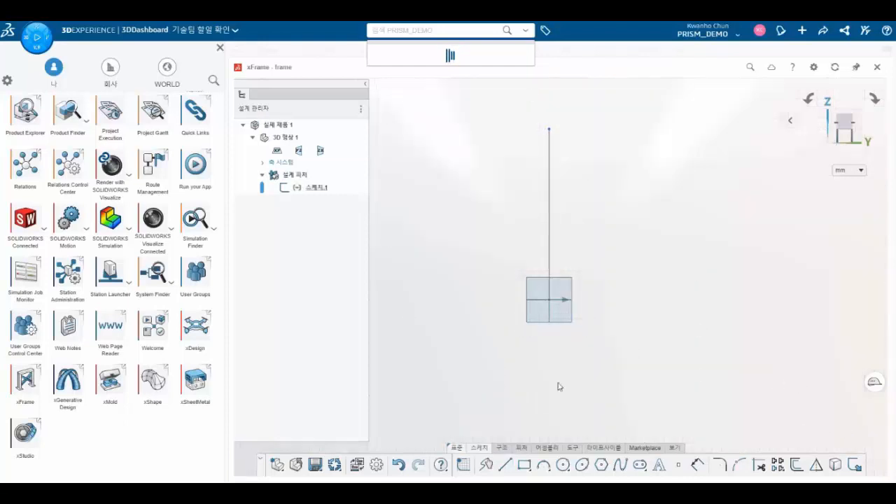
- Start a path segment structure member and look through the available profile shapes and sizes
{"action": "left_click", "coordinate": [501, 447]}
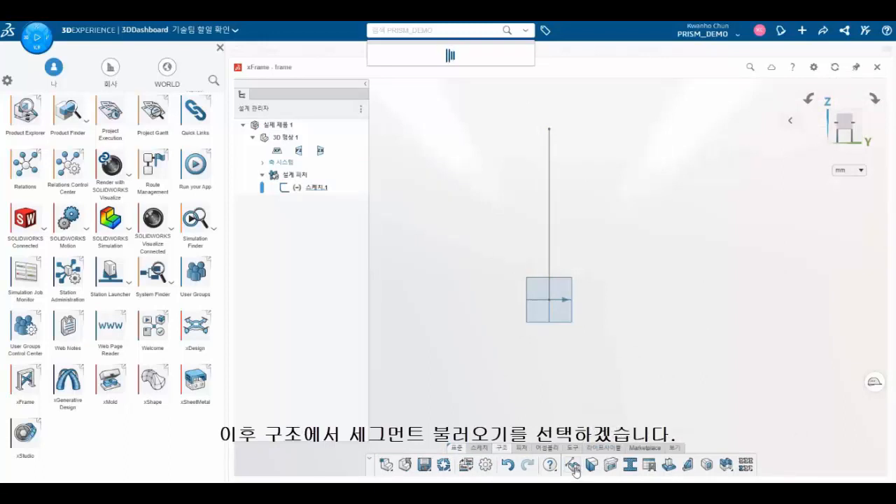
{"action": "left_click", "coordinate": [573, 465]}
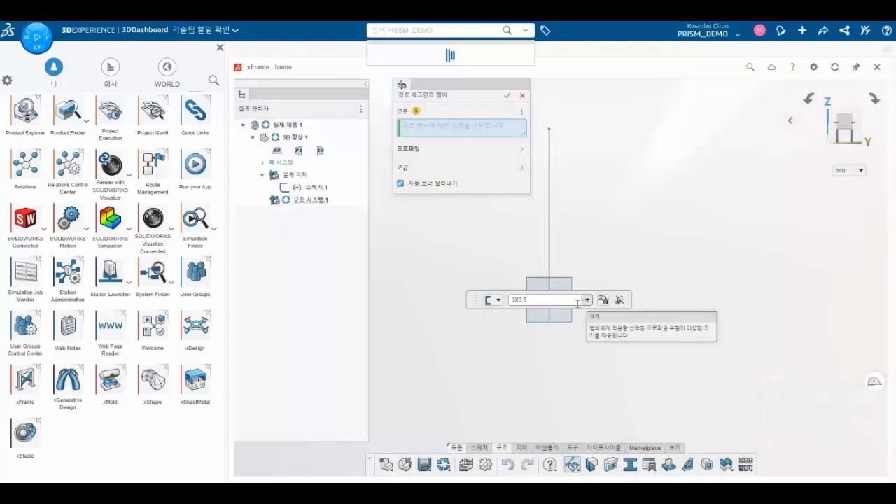
{"action": "left_click", "coordinate": [493, 299]}
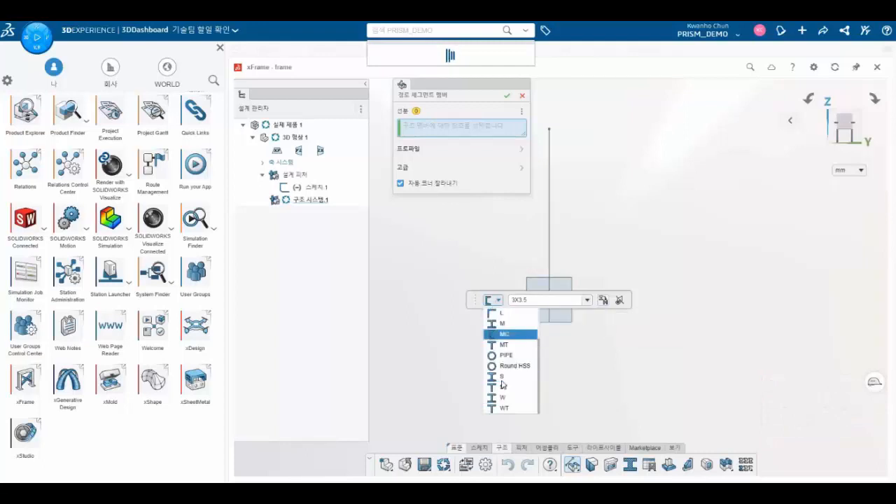
{"action": "scroll", "coordinate": [501, 378], "scroll_direction": "up", "scroll_amount": 2}
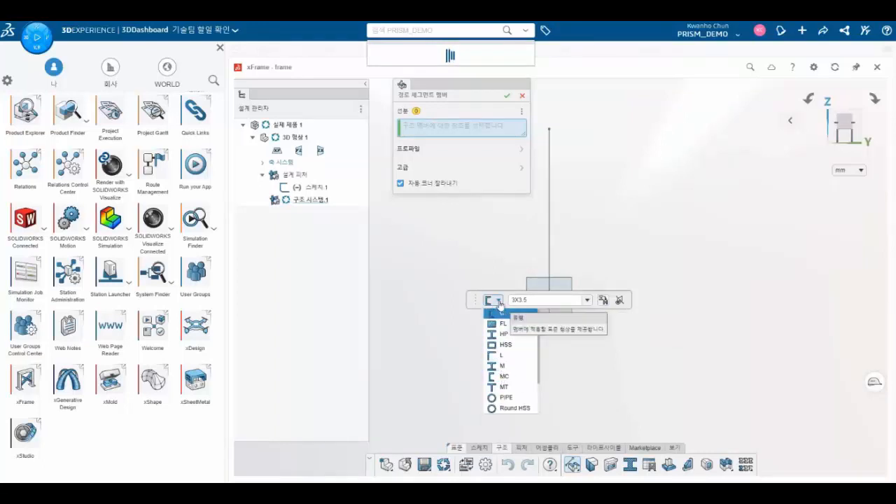
{"action": "left_click", "coordinate": [537, 300]}
{"action": "left_click", "coordinate": [587, 299]}
{"action": "left_click", "coordinate": [588, 301]}
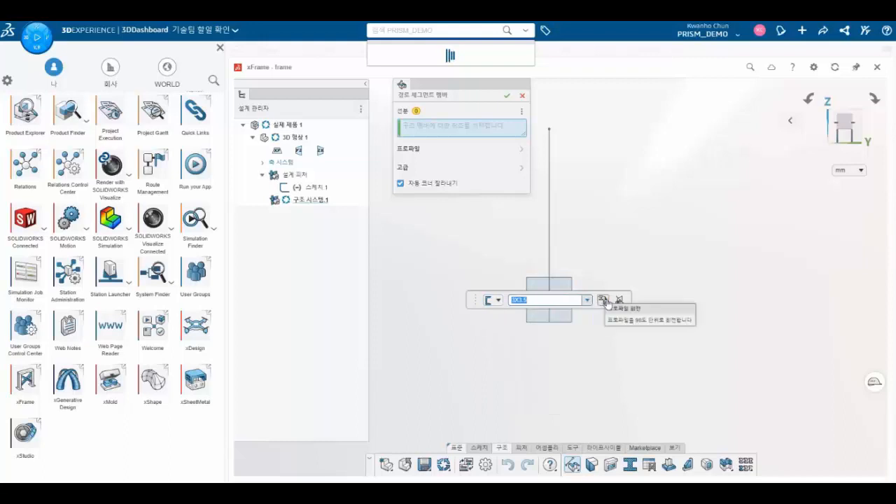
{"action": "left_click", "coordinate": [497, 300]}
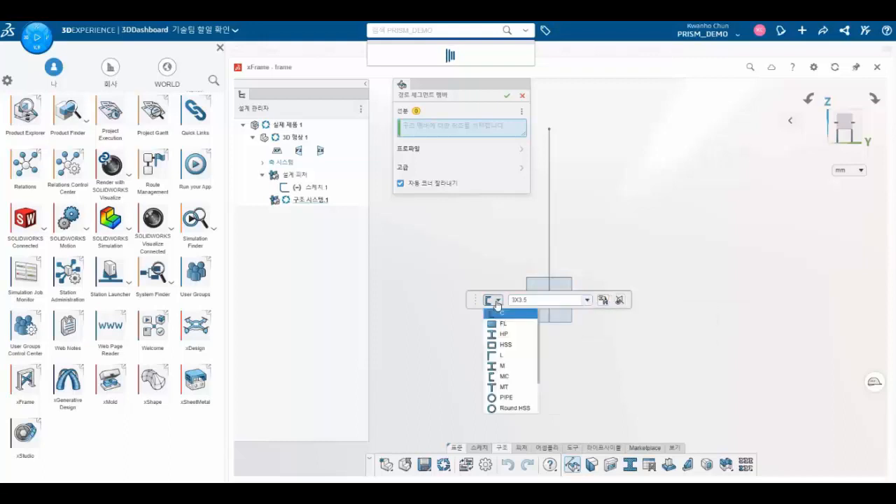
- Open the member's detailed profile settings and check the available standards and types for the saved profile
{"action": "left_click", "coordinate": [518, 148]}
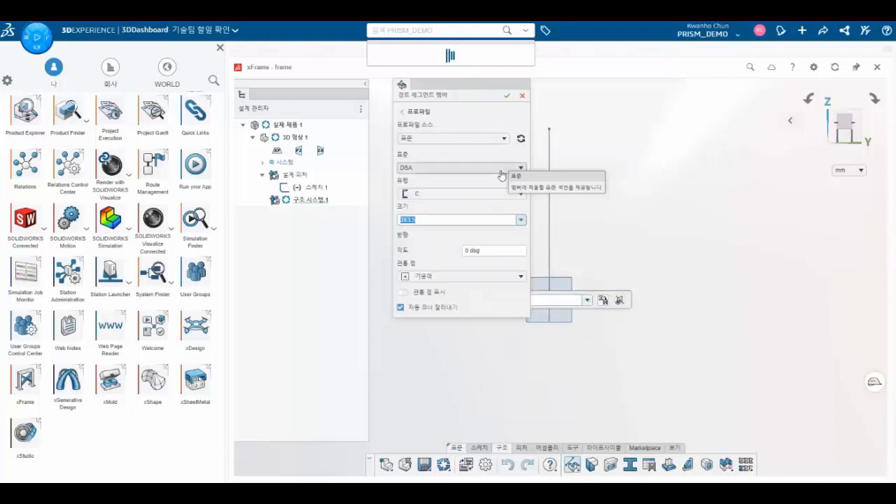
{"action": "left_click", "coordinate": [501, 168]}
{"action": "left_click", "coordinate": [501, 179]}
{"action": "left_click", "coordinate": [498, 194]}
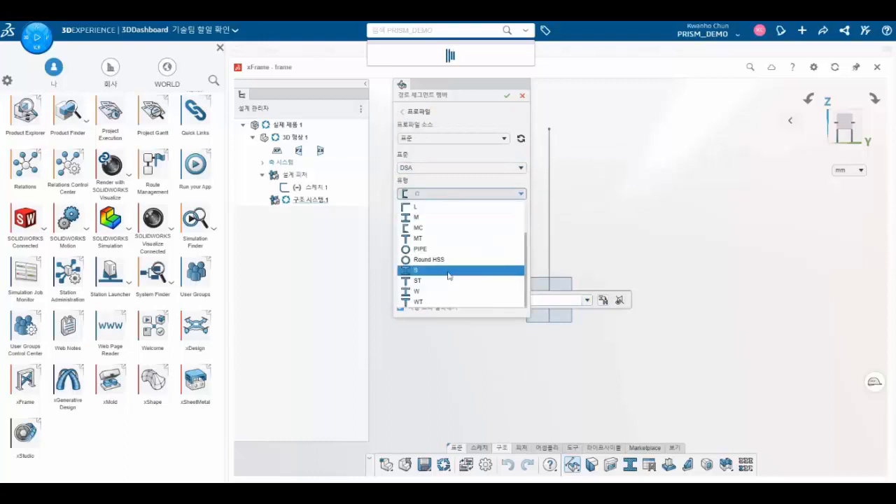
{"action": "left_click", "coordinate": [459, 194]}
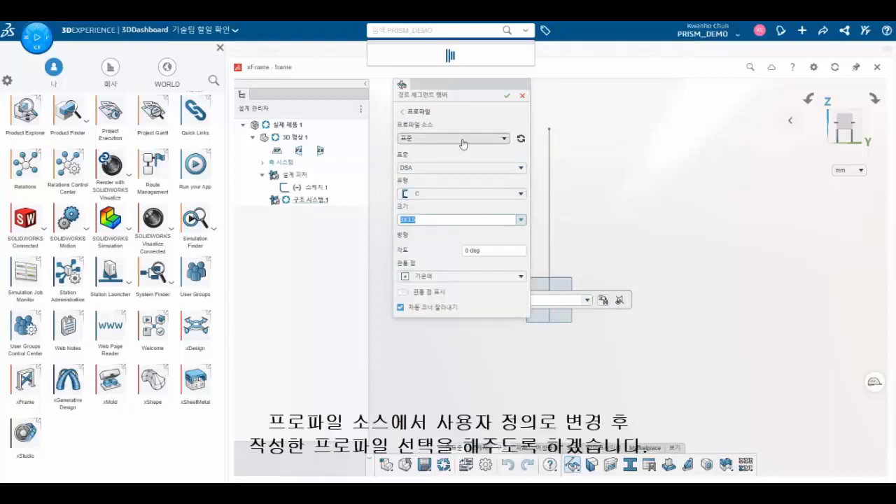
- Set the profile source to 사용자 정의 (custom), with standard 알루미늄 프로파일, type test and size 30x30
{"action": "left_click", "coordinate": [456, 139]}
{"action": "left_click", "coordinate": [455, 160]}
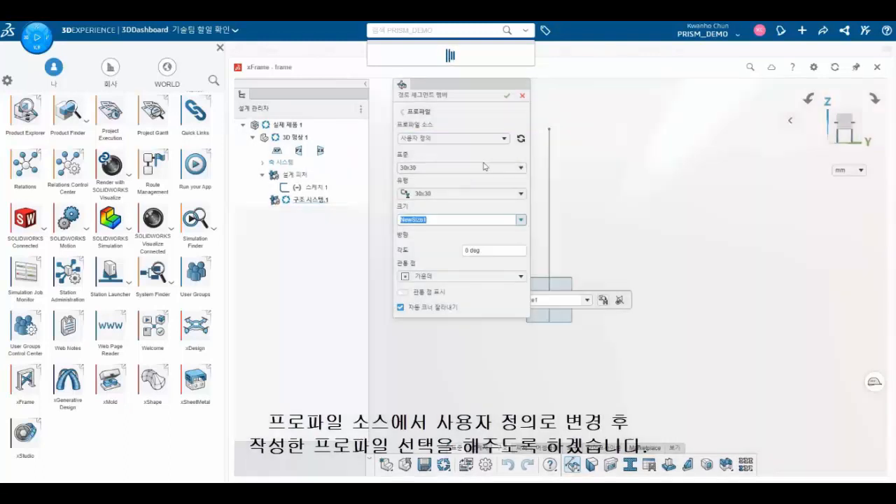
{"action": "left_click", "coordinate": [489, 168]}
{"action": "left_click", "coordinate": [479, 202]}
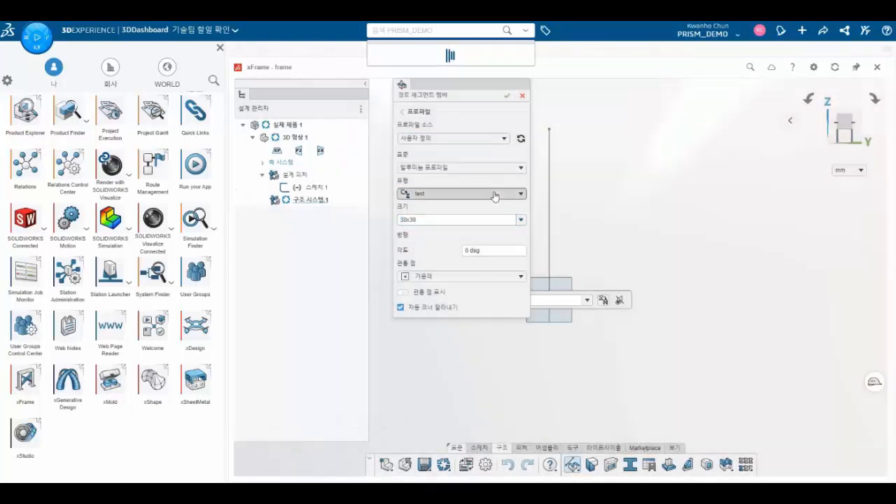
{"action": "left_click", "coordinate": [494, 196]}
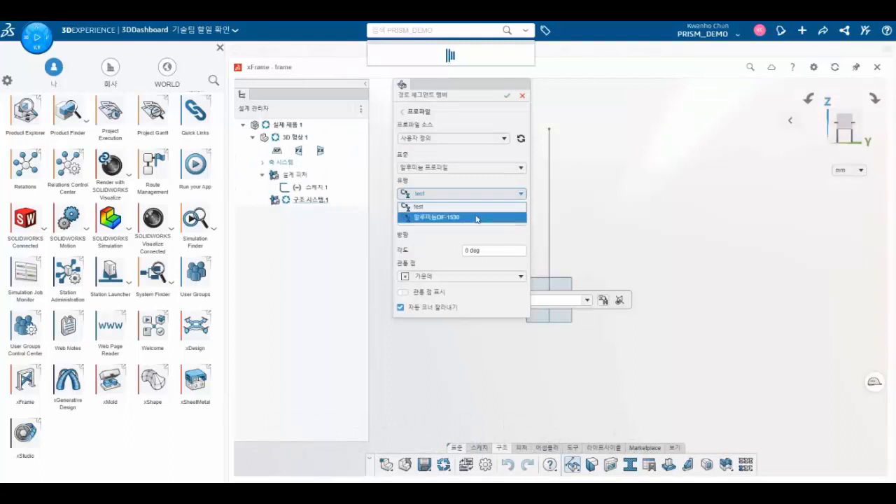
{"action": "left_click", "coordinate": [467, 221]}
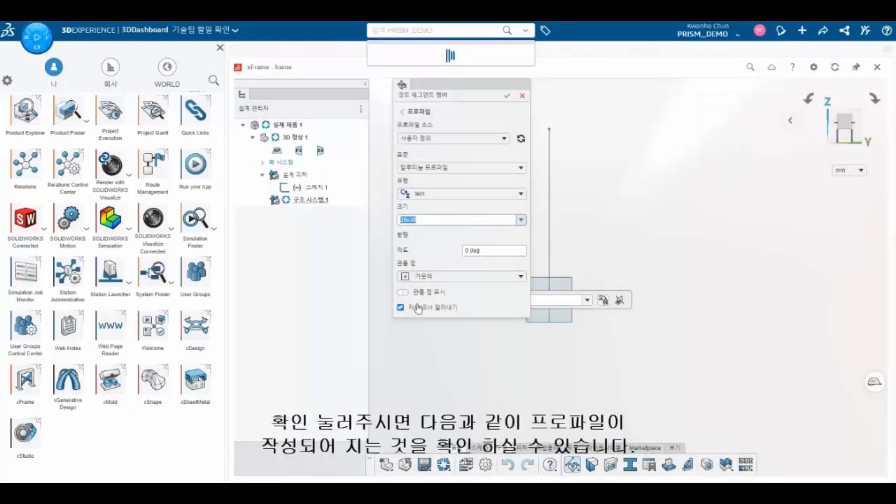
- Create the structure member along the vertical sketch line with the chosen custom profile
{"action": "left_click", "coordinate": [550, 162]}
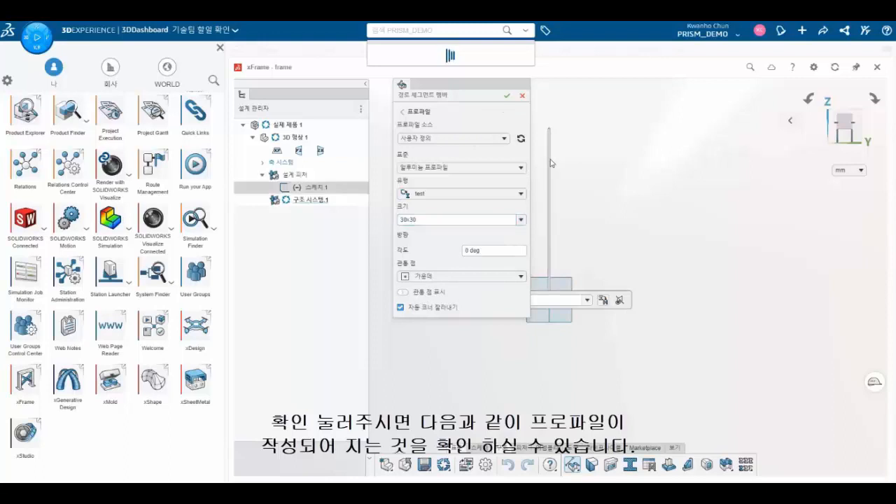
{"action": "left_click", "coordinate": [507, 96]}
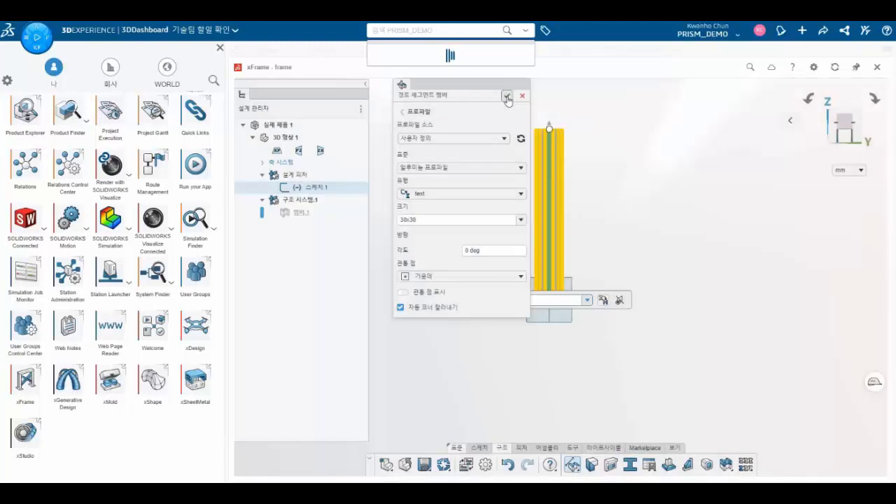
{"action": "left_click", "coordinate": [508, 98]}
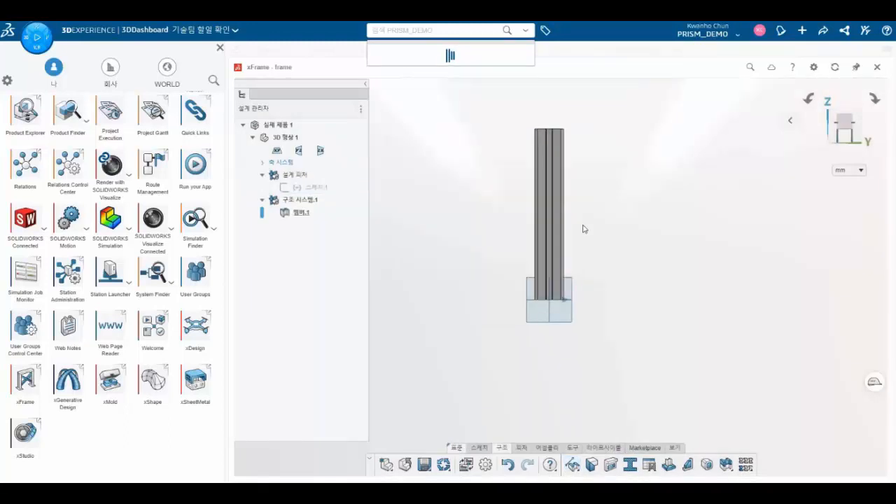
- Examine the aluminium profile member's end cross-section and grooves from several angles
{"action": "middle_click_drag", "start_coordinate": [583, 225], "coordinate": [564, 344]}
{"action": "scroll", "coordinate": [567, 202], "scroll_direction": "up", "scroll_amount": 8}
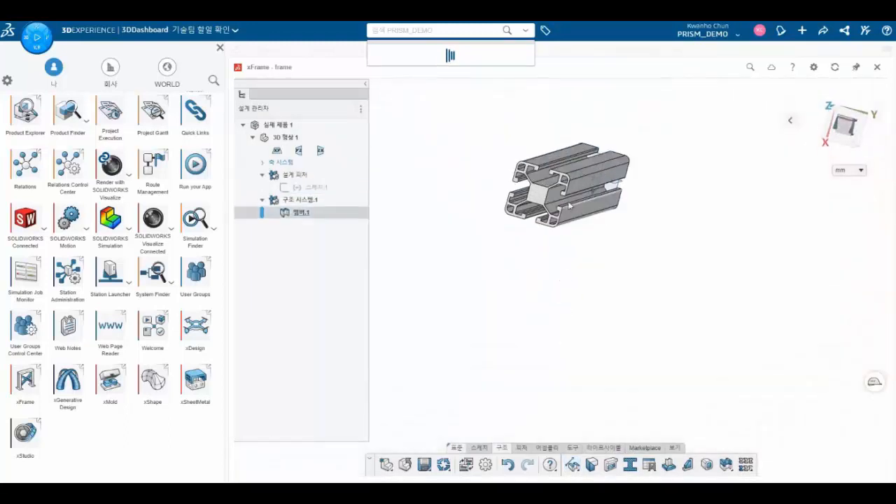
{"action": "middle_click_drag", "start_coordinate": [552, 200], "coordinate": [573, 242]}
{"action": "scroll", "coordinate": [570, 251], "scroll_direction": "down", "scroll_amount": 6}
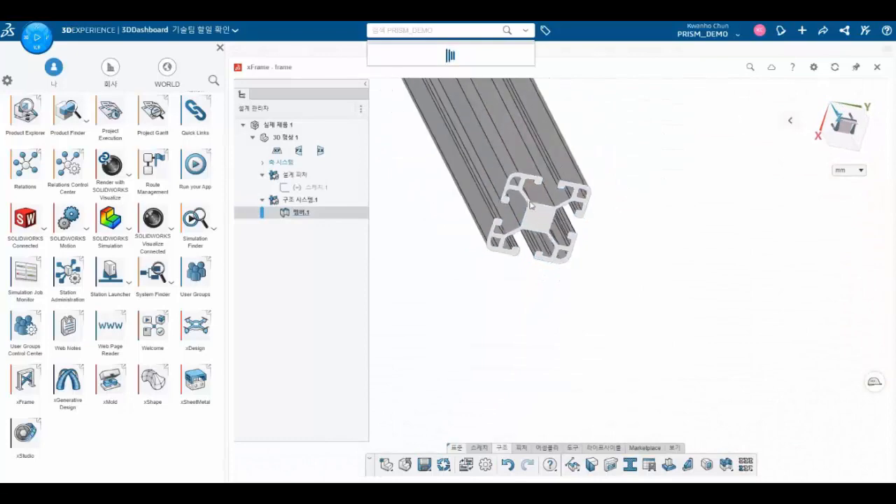
{"action": "scroll", "coordinate": [568, 248], "scroll_direction": "up", "scroll_amount": 8}
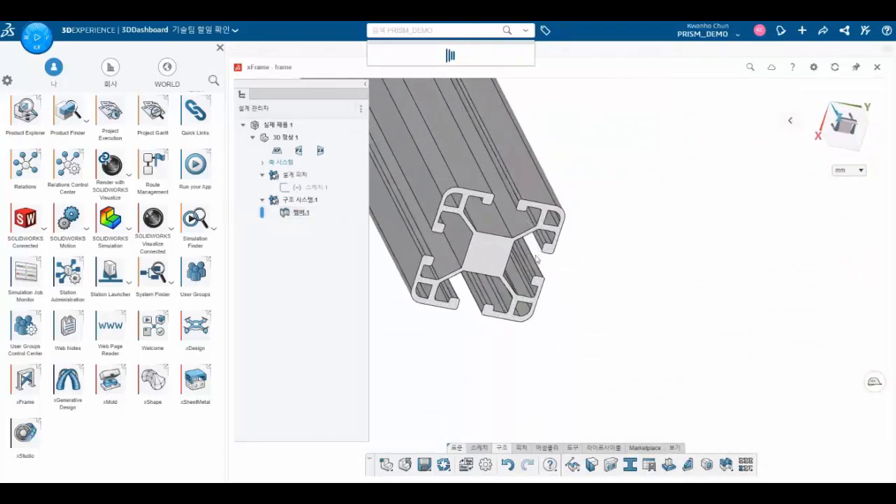
{"action": "middle_click_drag", "start_coordinate": [549, 241], "coordinate": [514, 226]}
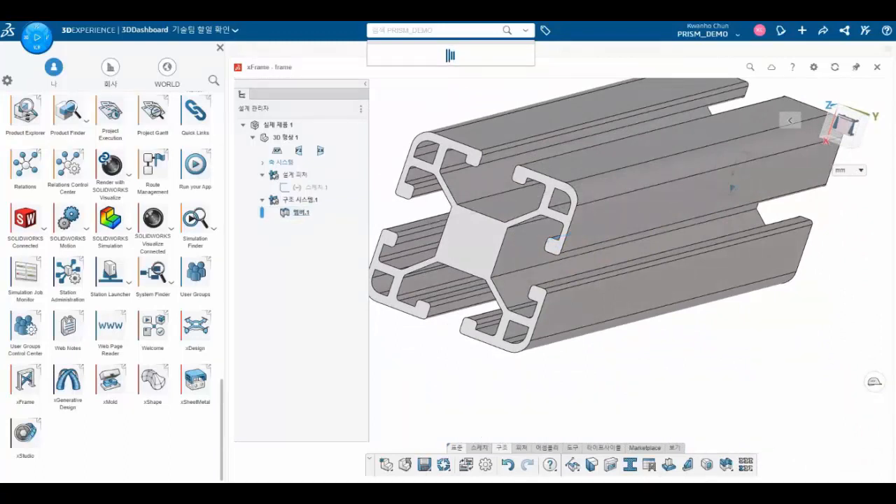